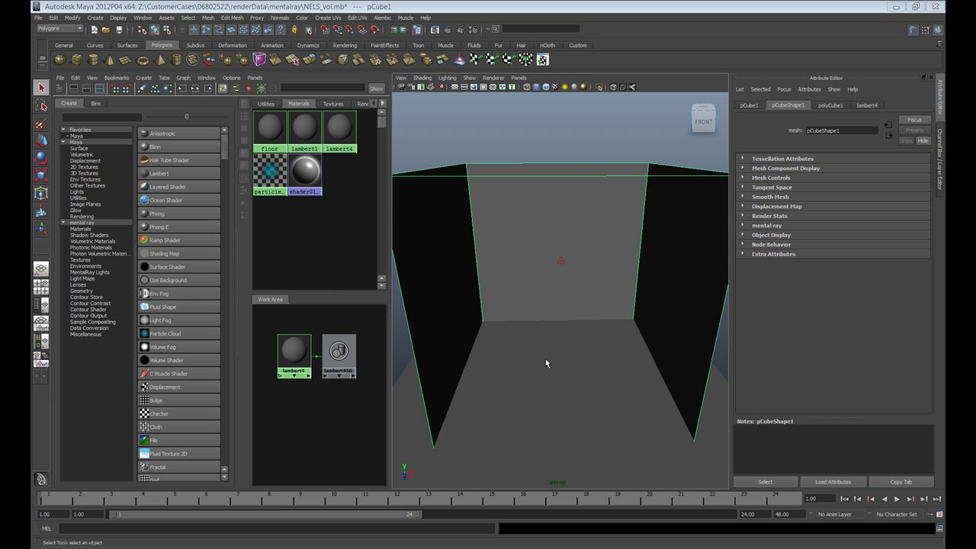
Step: Tumble, pan and dolly the perspective view to look into the open-fronted box
alt+drag(546, 363, 554, 339)
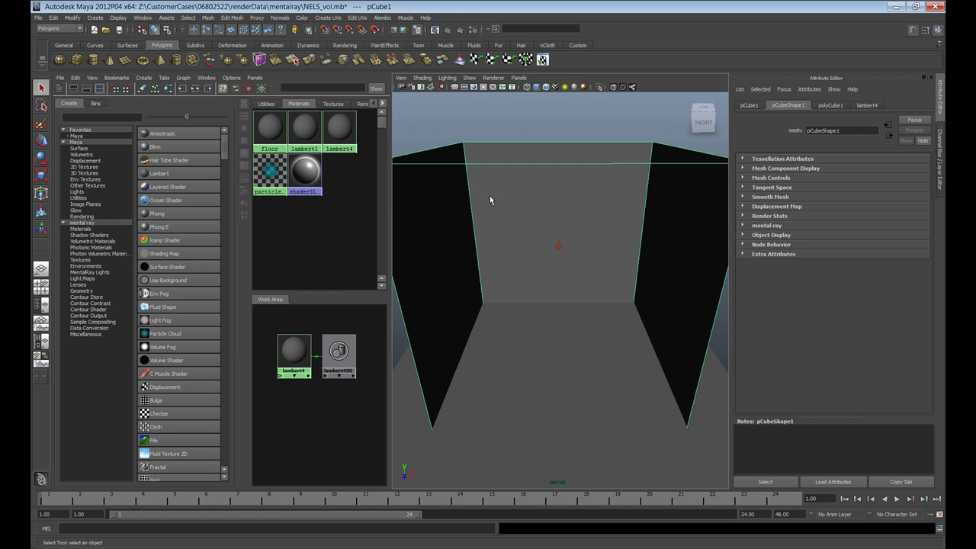
alt+middle_drag(681, 254, 666, 253)
alt+drag(666, 252, 553, 251)
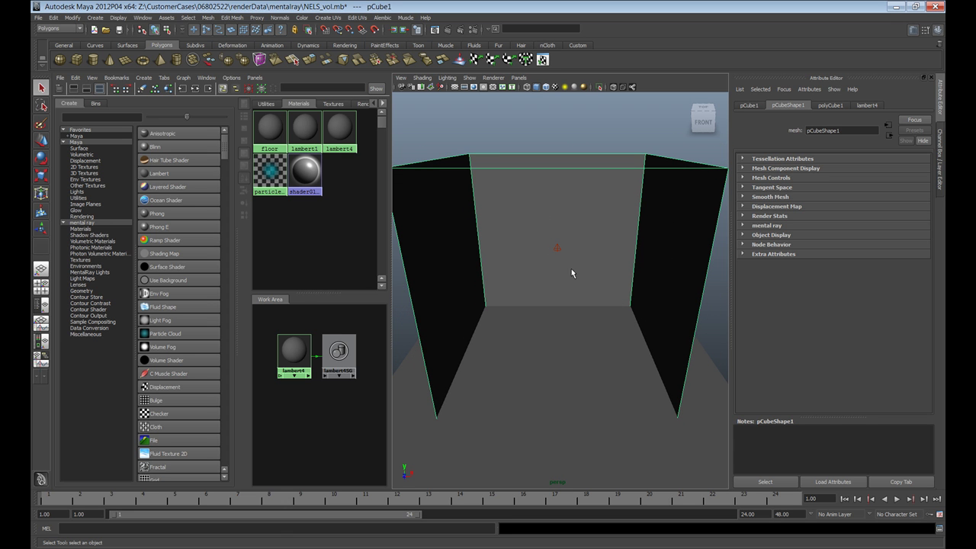
alt+drag(571, 268, 545, 268)
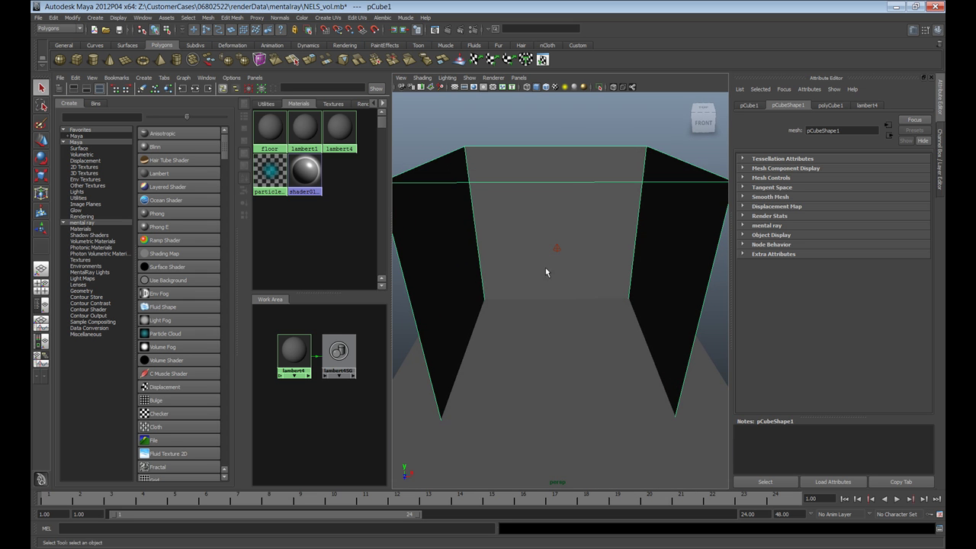
alt+drag(594, 244, 592, 237)
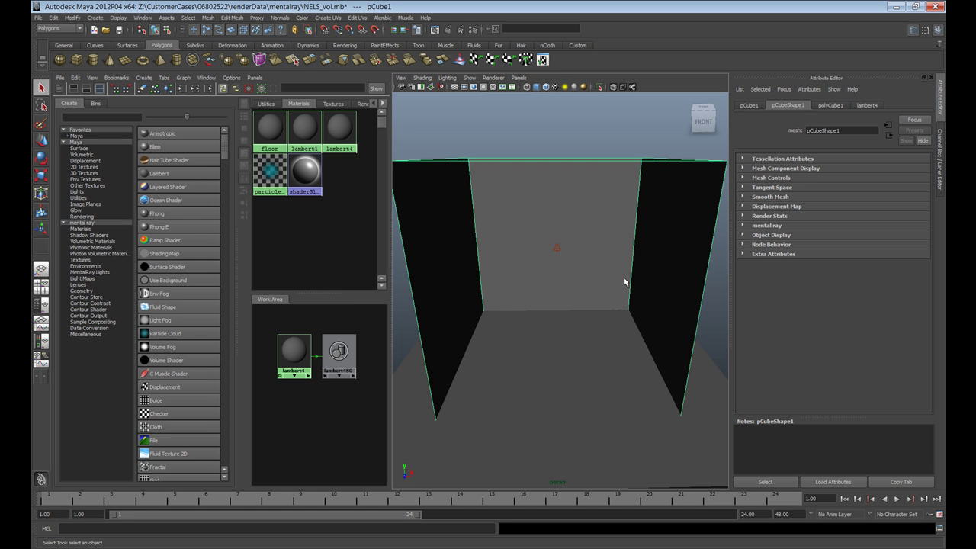
scroll(575, 288, up, 3)
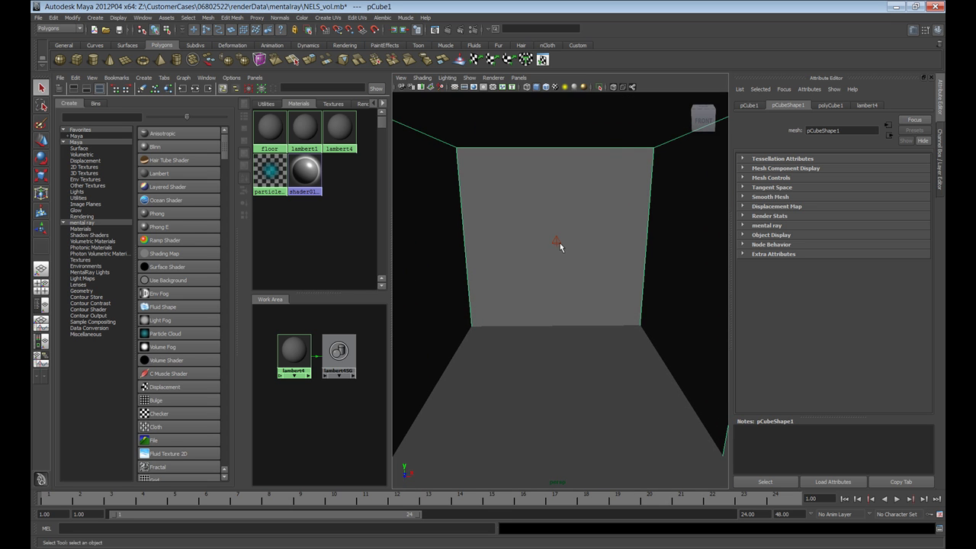
scroll(559, 244, down, 1)
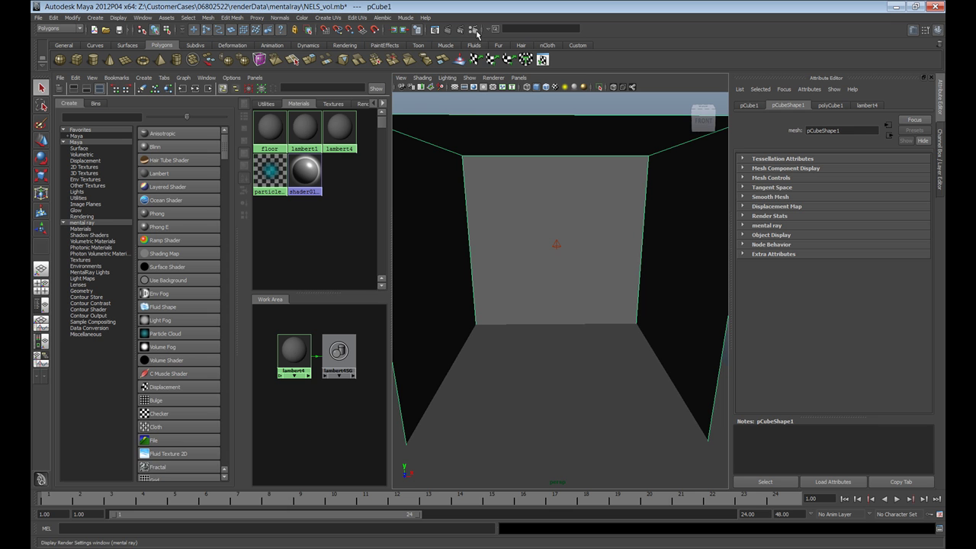
Step: In mental ray Render Settings, keep Auto Volume enabled and turn on Volume Shaders
click(473, 30)
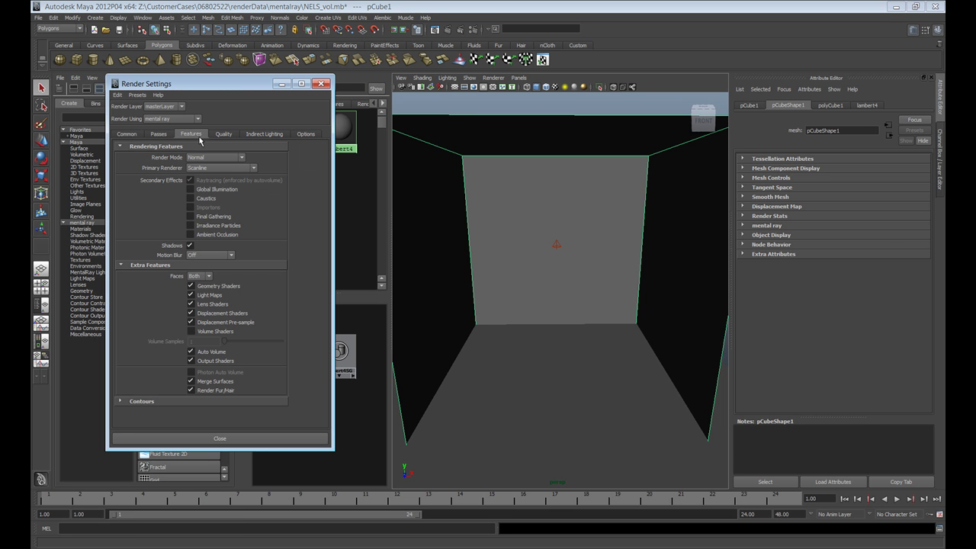
click(206, 353)
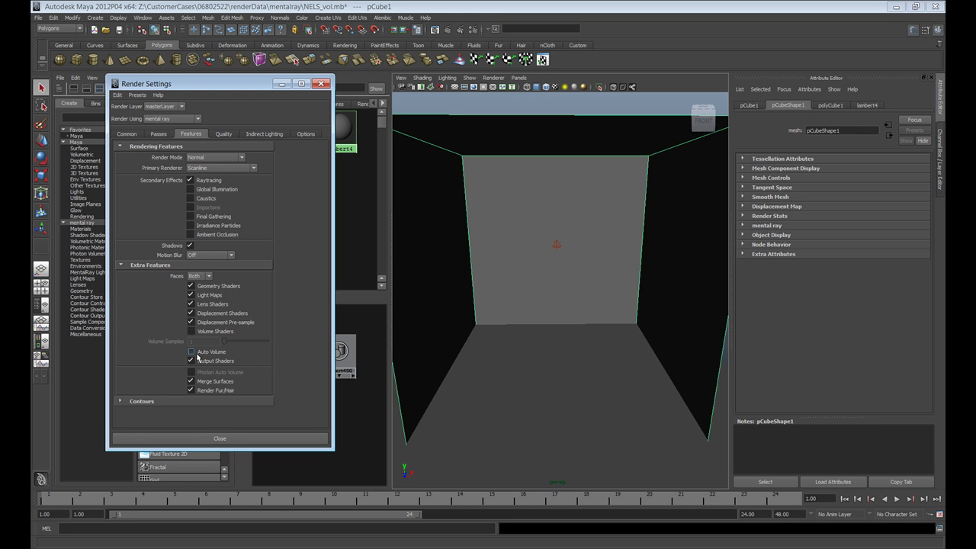
click(191, 353)
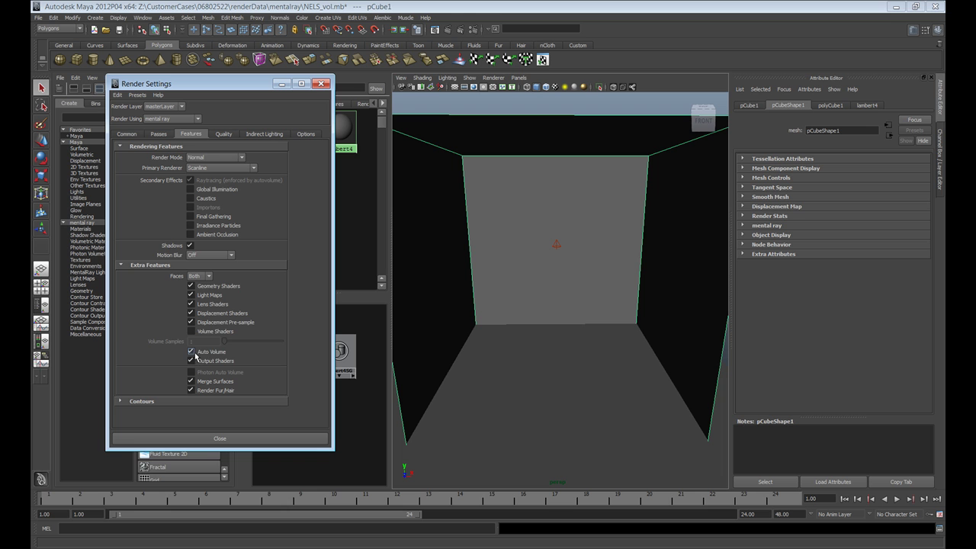
click(193, 333)
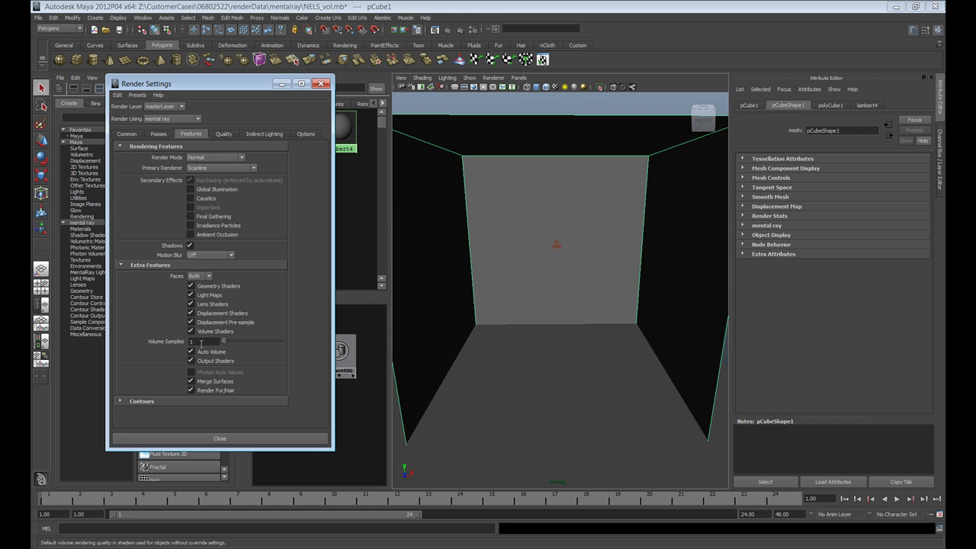
Step: Close Render Settings and load lambert4SG's attributes from the Hypershade work area
click(240, 440)
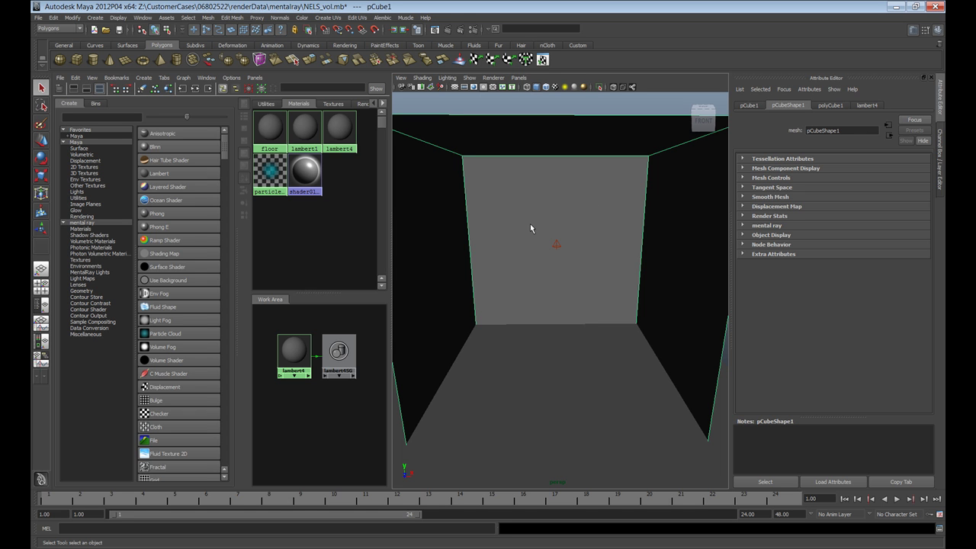
click(340, 353)
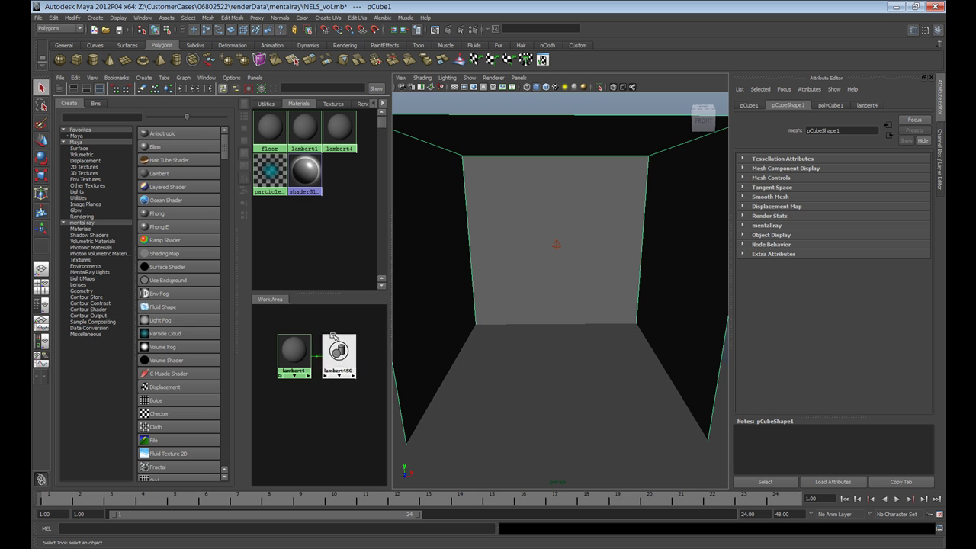
alt+middle_drag(332, 335, 346, 339)
click(352, 357)
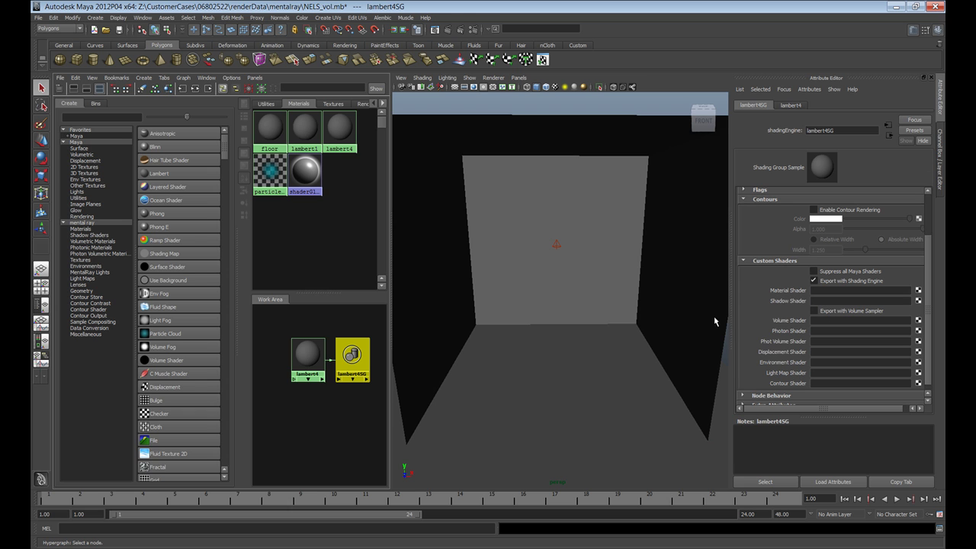
Step: Create a transmat2 shader node from a 'tra' search and position it
drag(135, 125, 134, 125)
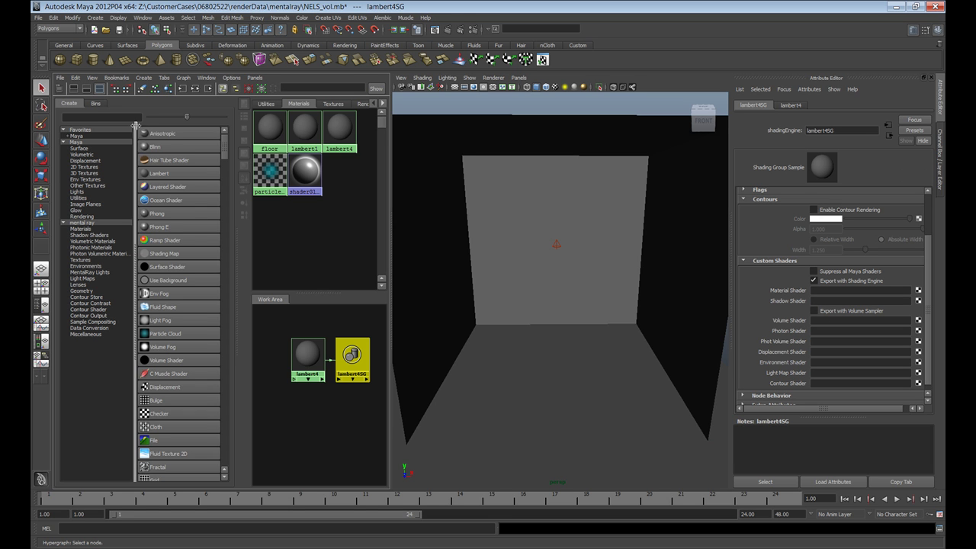
click(122, 118)
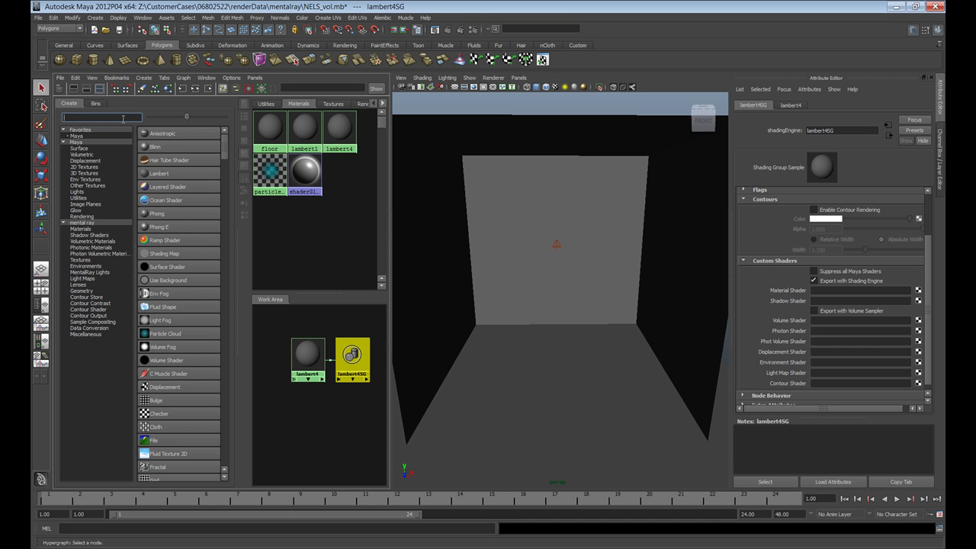
text(tra)
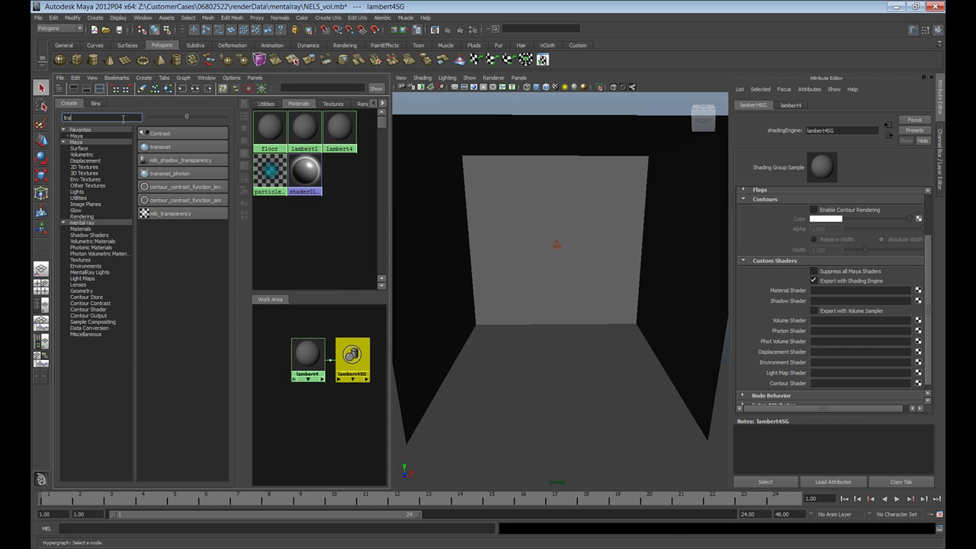
click(173, 148)
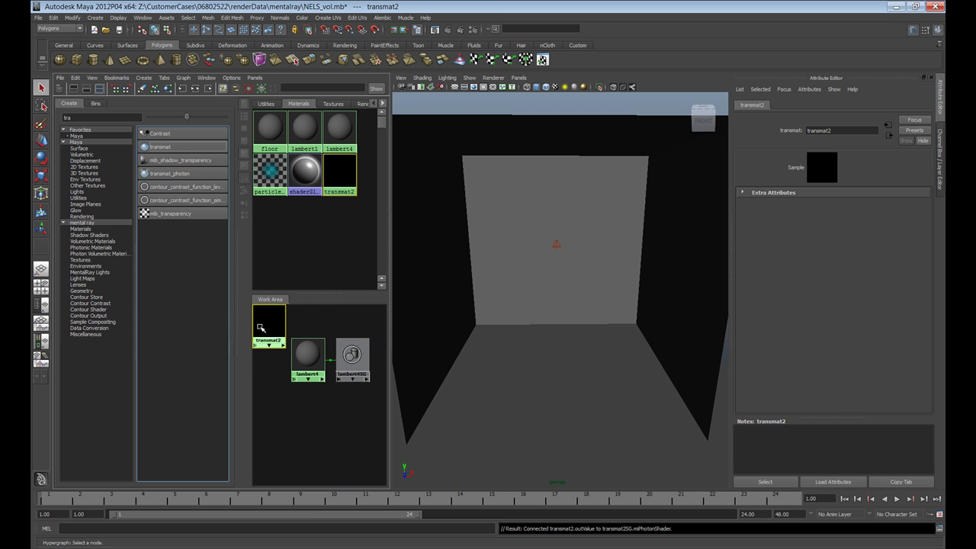
drag(263, 324, 266, 342)
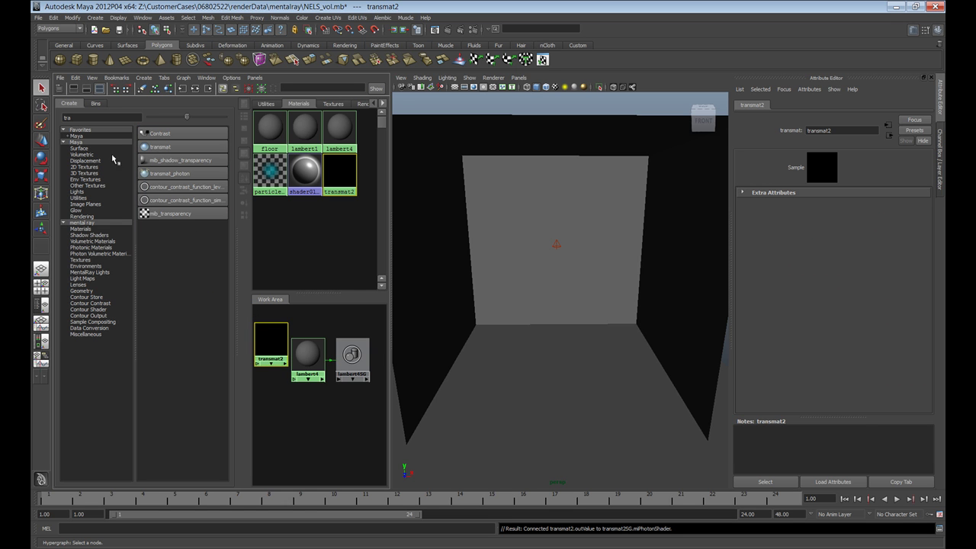
Step: Create a parti_volume node below transmat2 and move lambert4 nodes aside
double_click(100, 118)
text(parti)
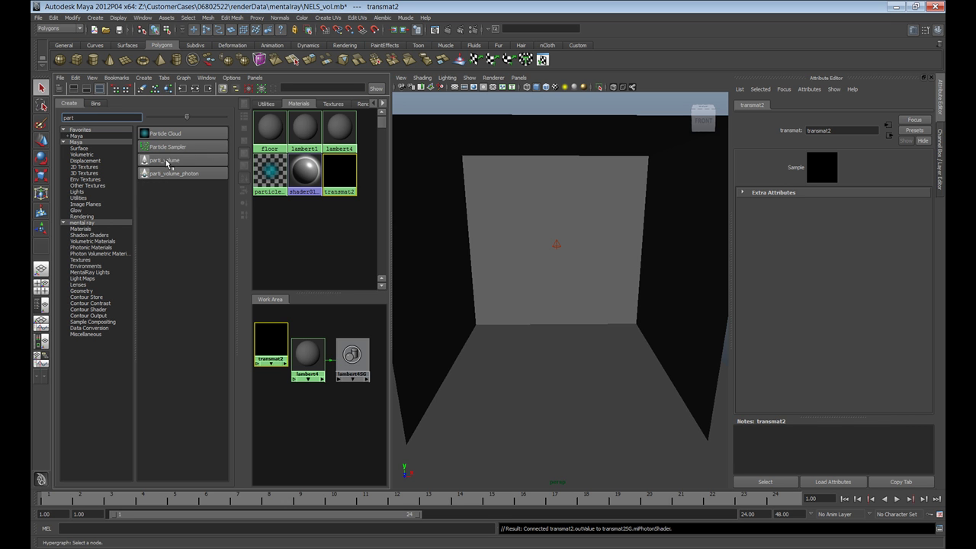
click(164, 160)
drag(259, 358, 263, 395)
drag(316, 328, 340, 382)
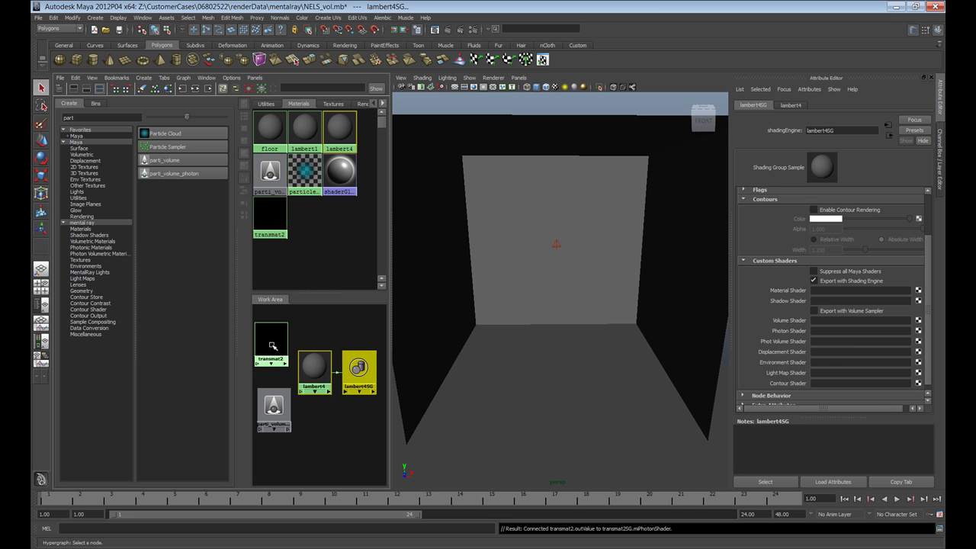
Step: Assign transmat2 as lambert4SG's material and shadow shader, parti_volume1 as its volume shader
middle_drag(272, 345, 801, 302)
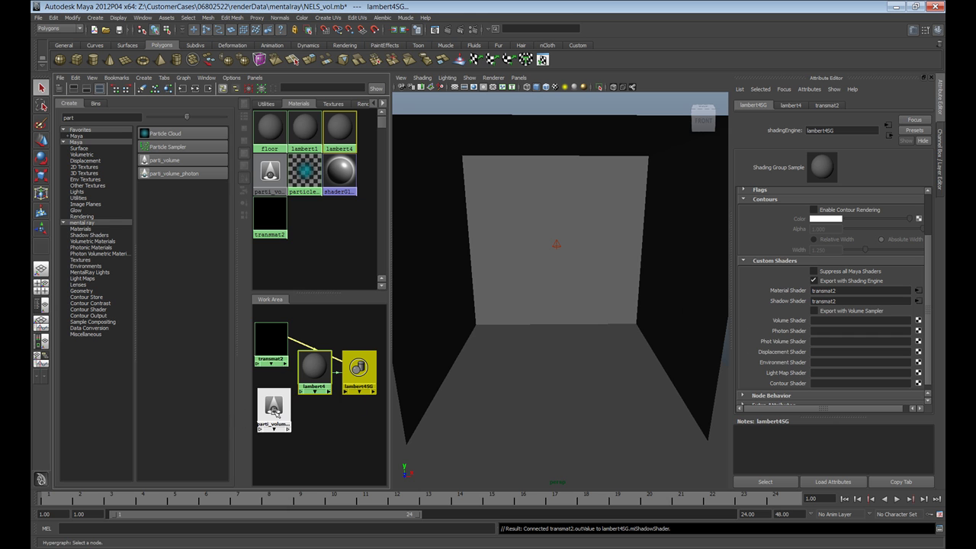
middle_drag(273, 410, 771, 323)
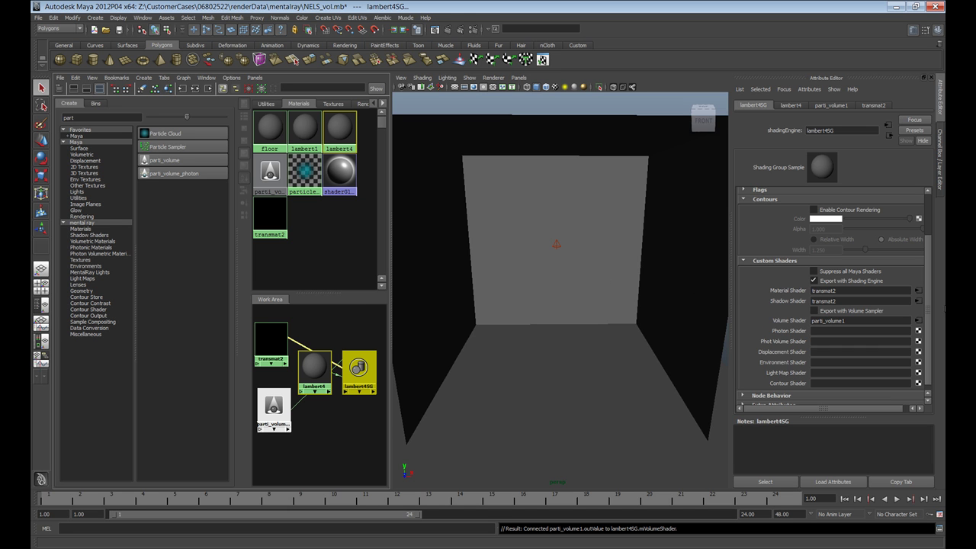
click(918, 325)
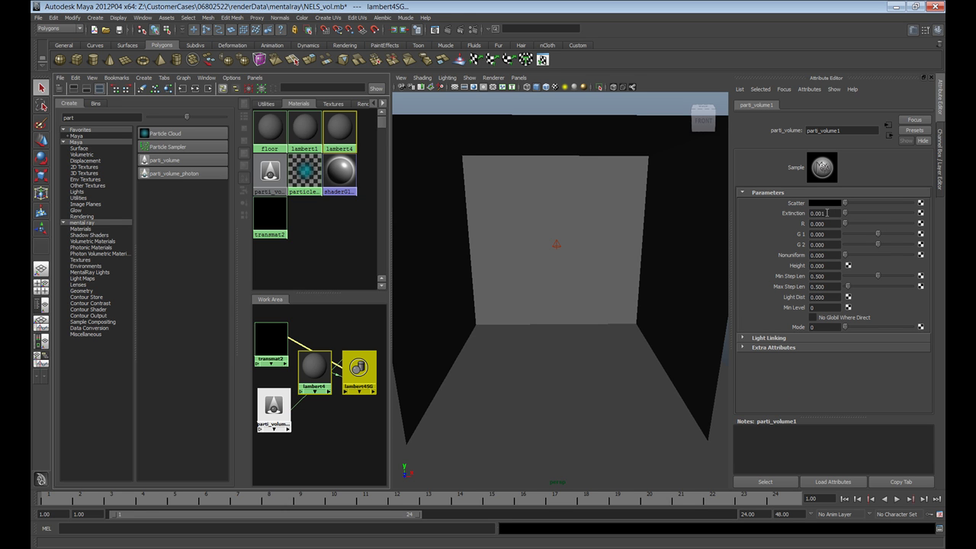
Step: Connect spotLightShape1 to parti_volume1's lights[0] and slightly adjust the Scatter value
click(770, 339)
click(769, 349)
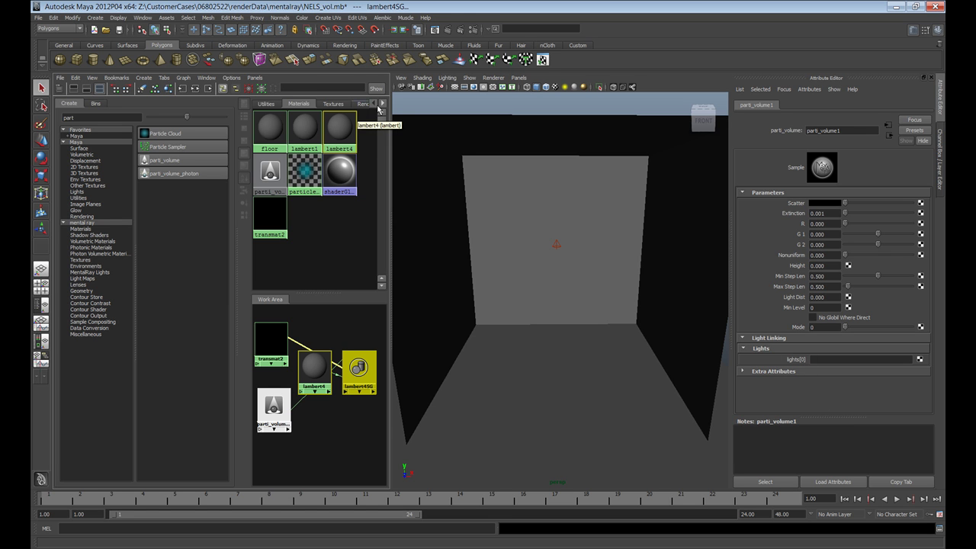
click(382, 104)
click(382, 104)
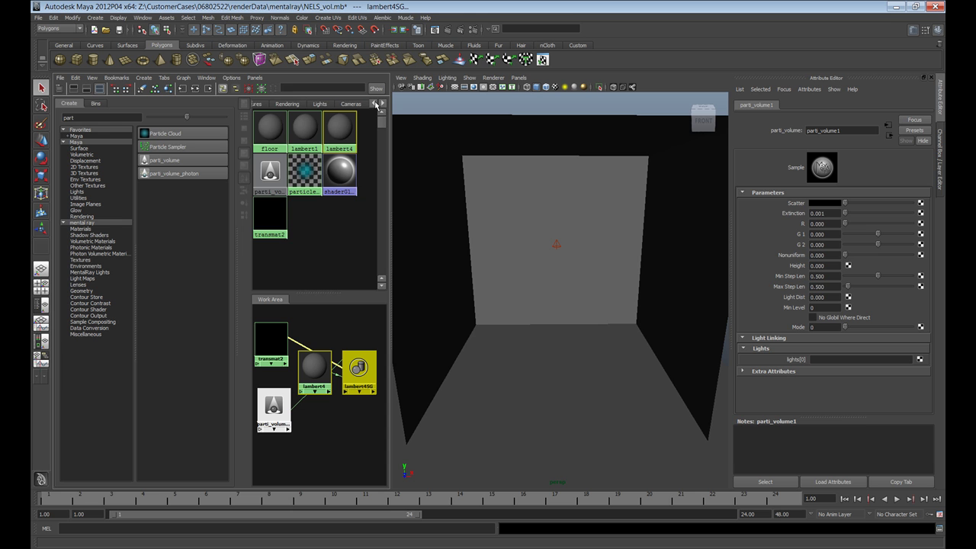
click(373, 104)
click(340, 104)
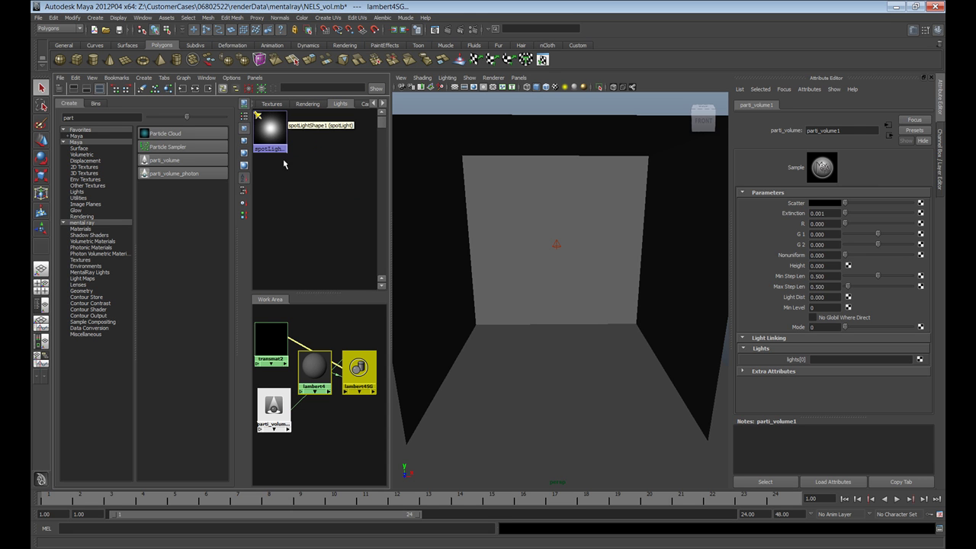
middle_drag(266, 136, 790, 360)
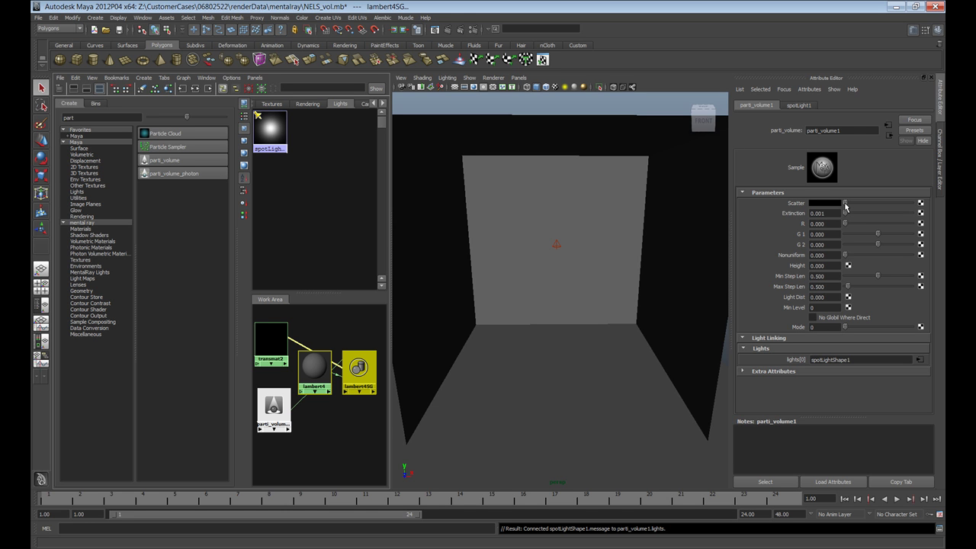
drag(845, 206, 847, 208)
scroll(606, 202, up, 3)
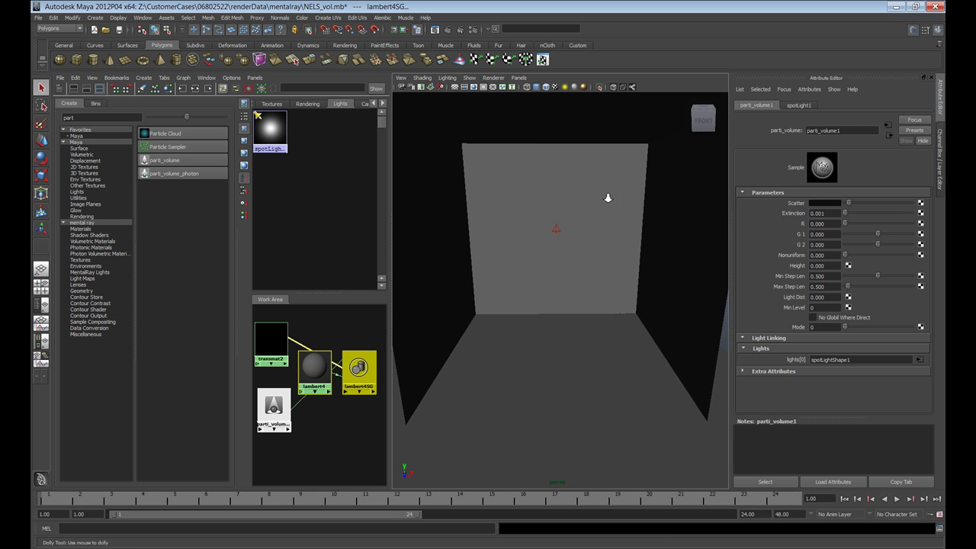
Step: Render the perspective camera at 640 x 480 with mental ray
click(436, 29)
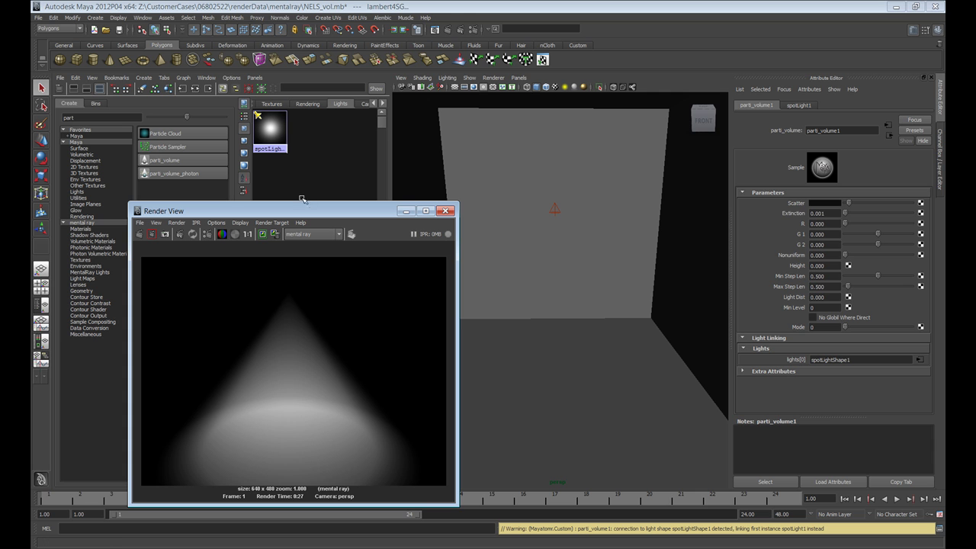
Step: Close Render View and load spotLightShape1 (Cone Angle 60, Penumbra 10) in the Attribute Editor
click(446, 211)
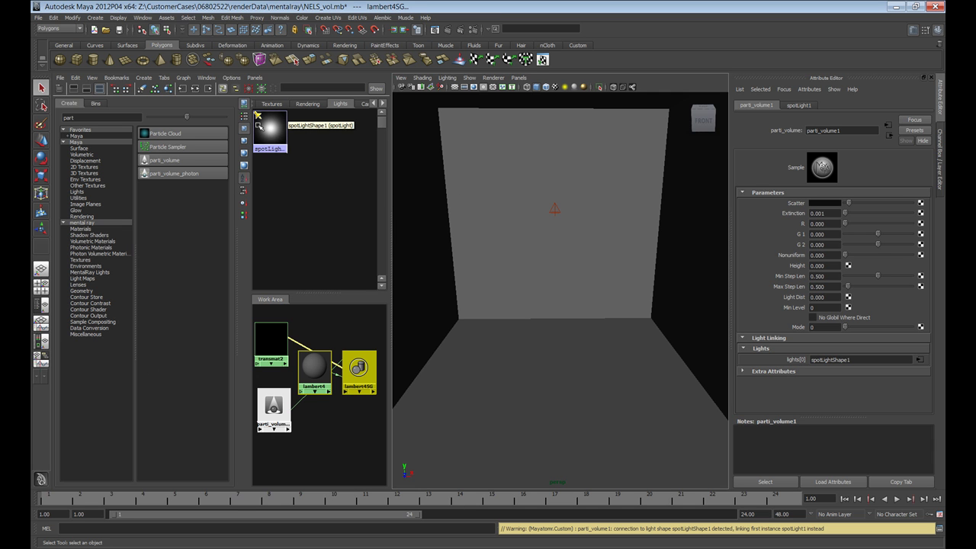
click(419, 185)
click(279, 134)
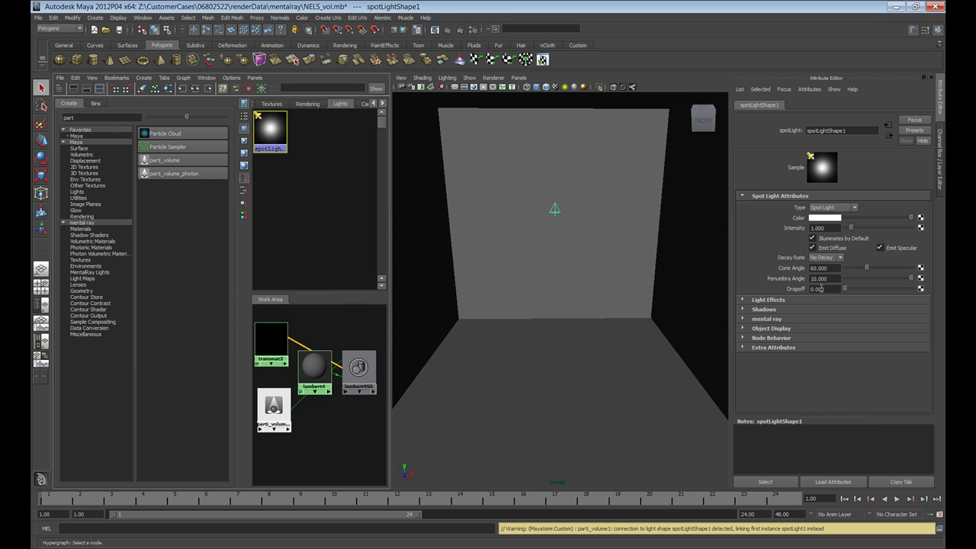
alt+drag(579, 279, 581, 278)
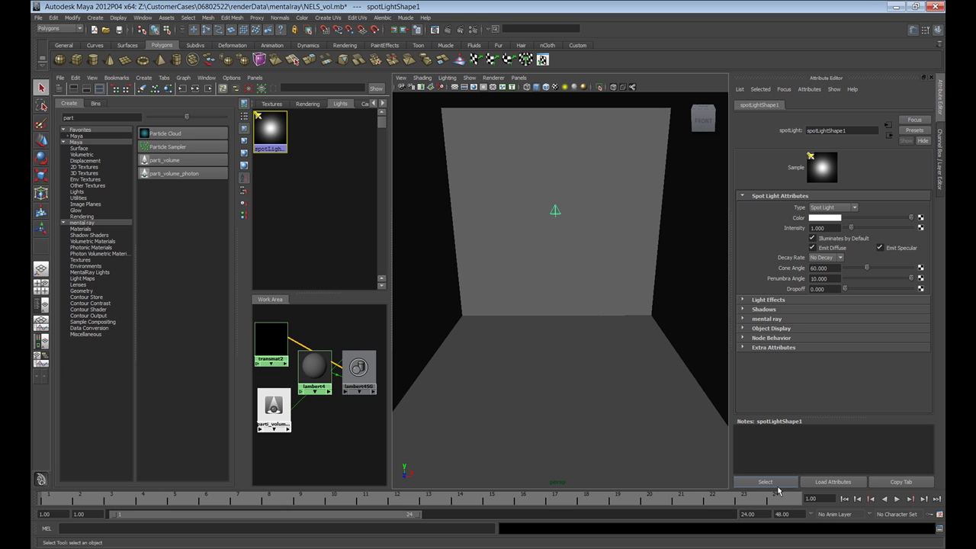
right_click(838, 548)
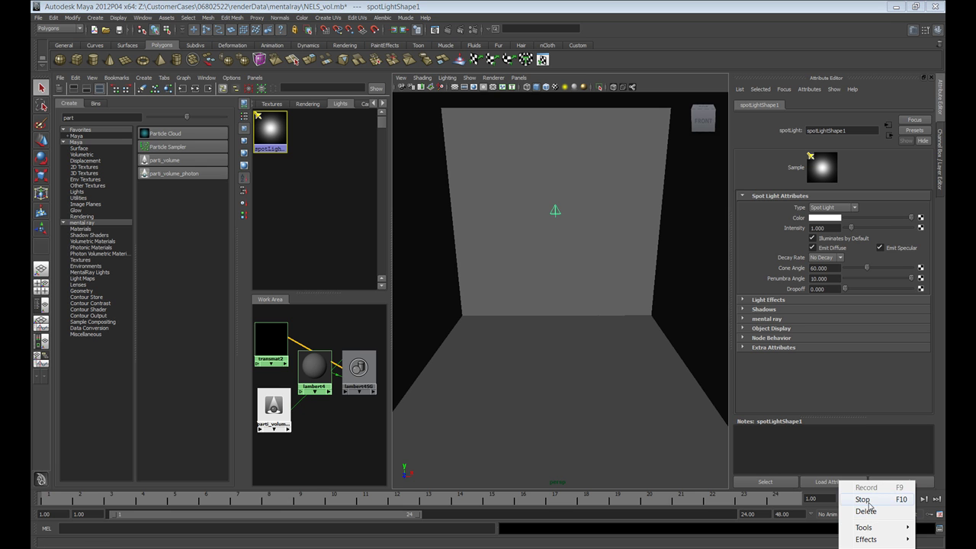